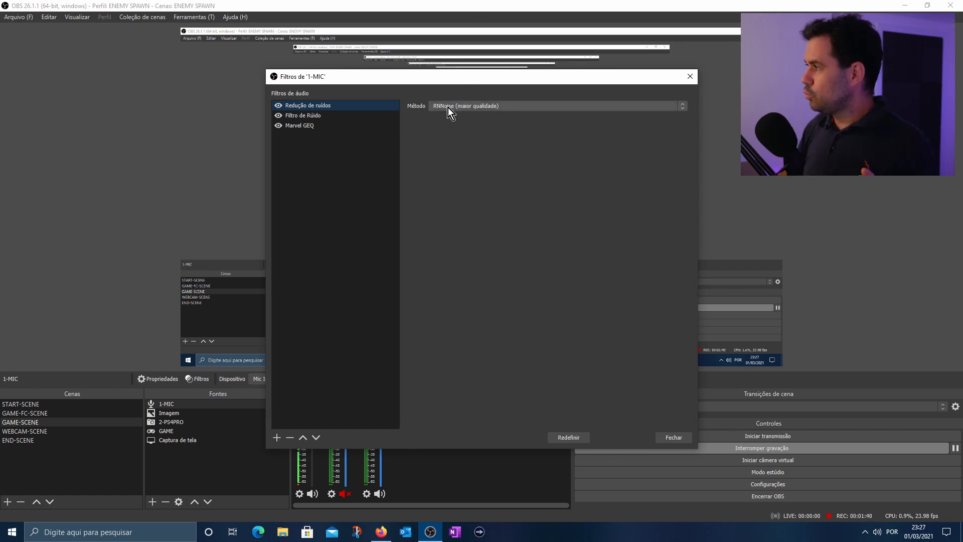
# - Review the noise reduction method options, the noise gate settings and the Marvel GEQ filter of the 1-MIC source
pyautogui.click(450, 105)
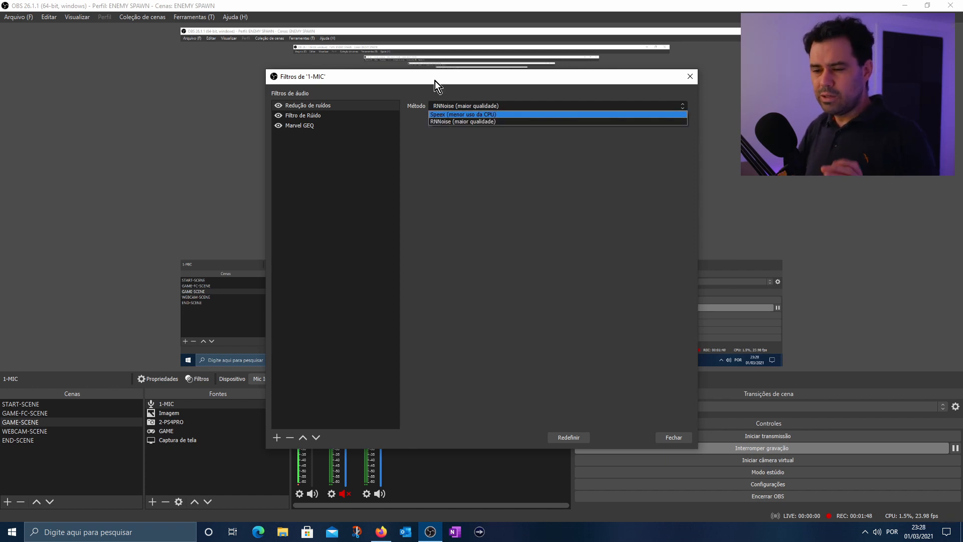
pyautogui.click(455, 153)
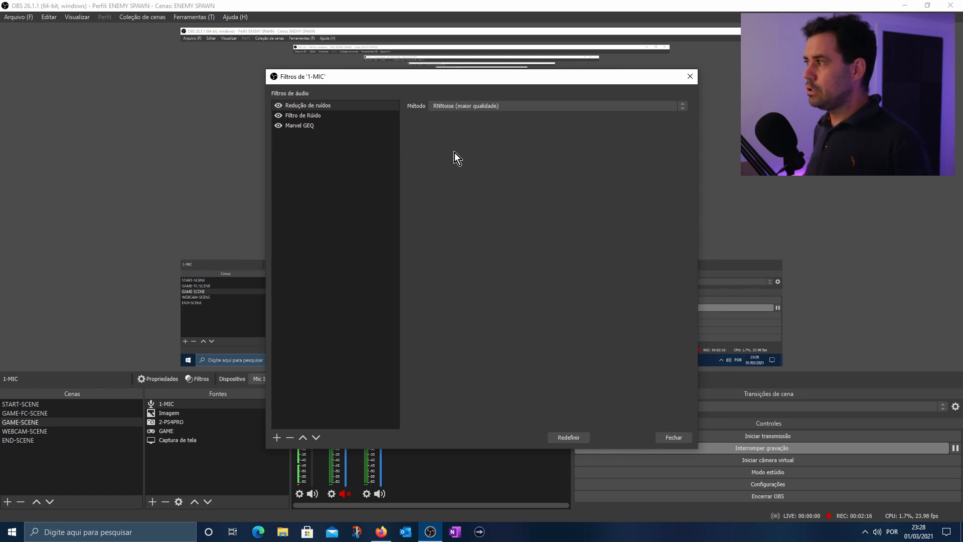
pyautogui.moveTo(408, 77); pyautogui.dragTo(546, 53)
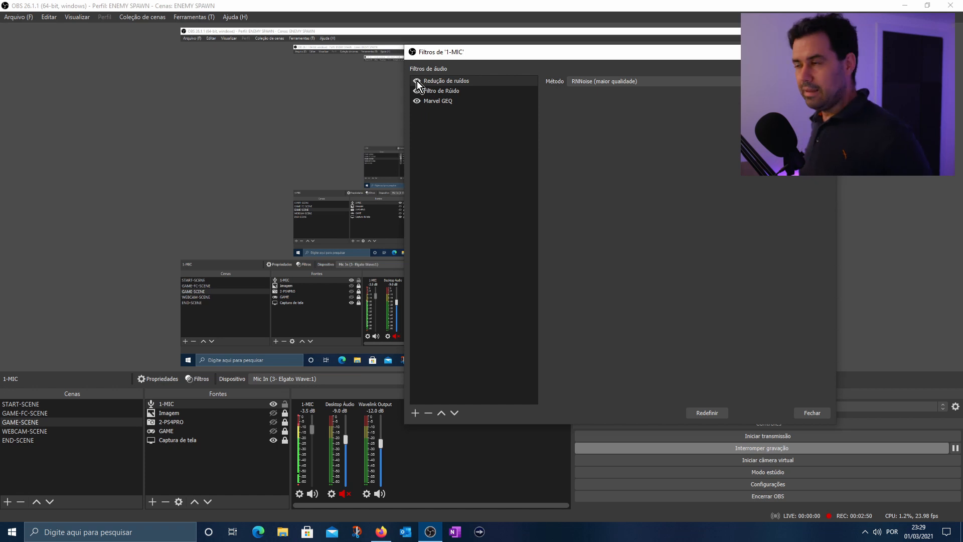
pyautogui.click(442, 91)
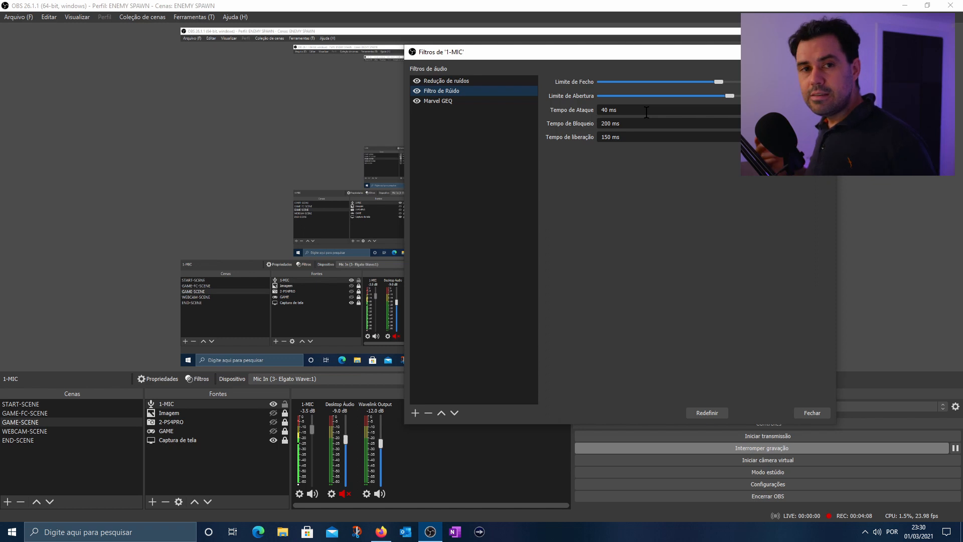
pyautogui.click(485, 102)
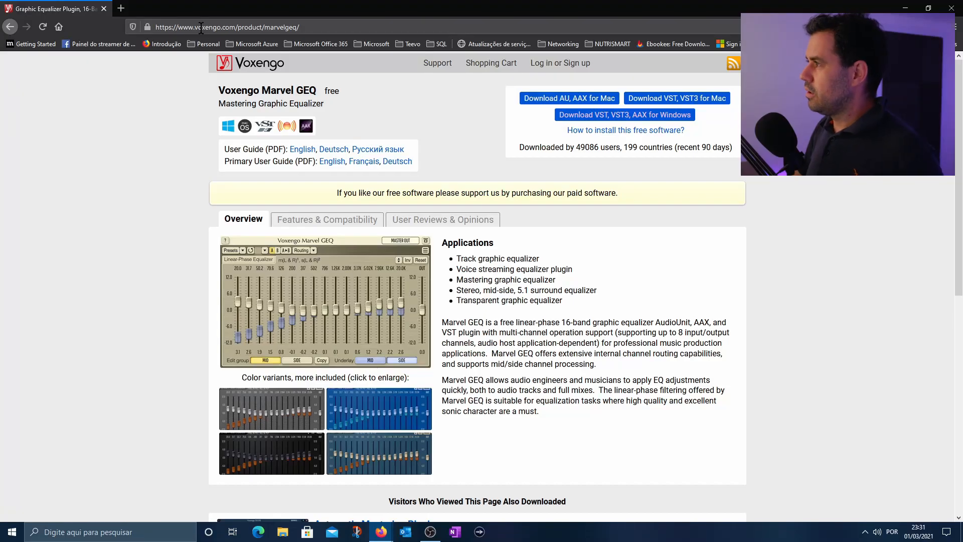
# - Highlight the voxengo.com domain and marvelgeq path in the plugin page's address, and close the browser
pyautogui.moveTo(195, 27); pyautogui.dragTo(231, 27)
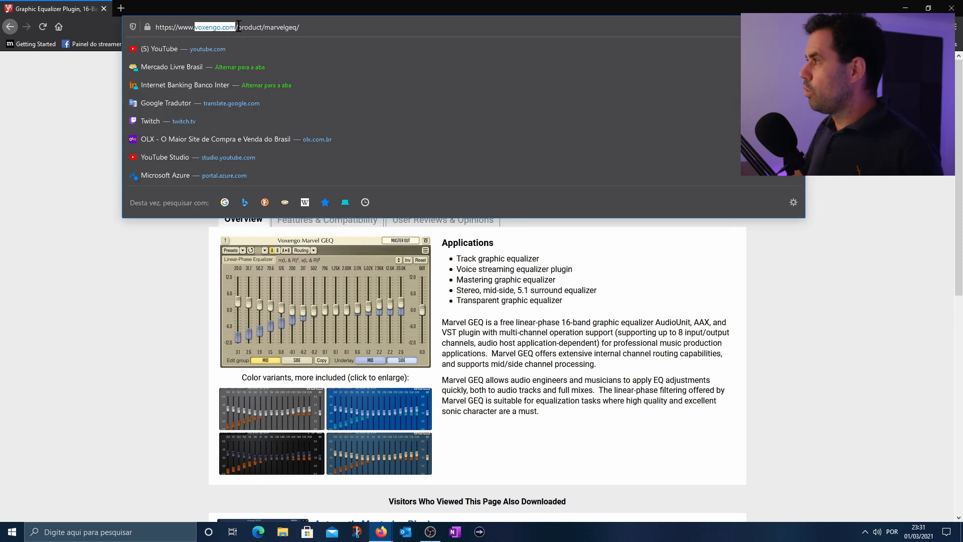
pyautogui.click(237, 26)
pyautogui.moveTo(269, 26); pyautogui.dragTo(299, 26)
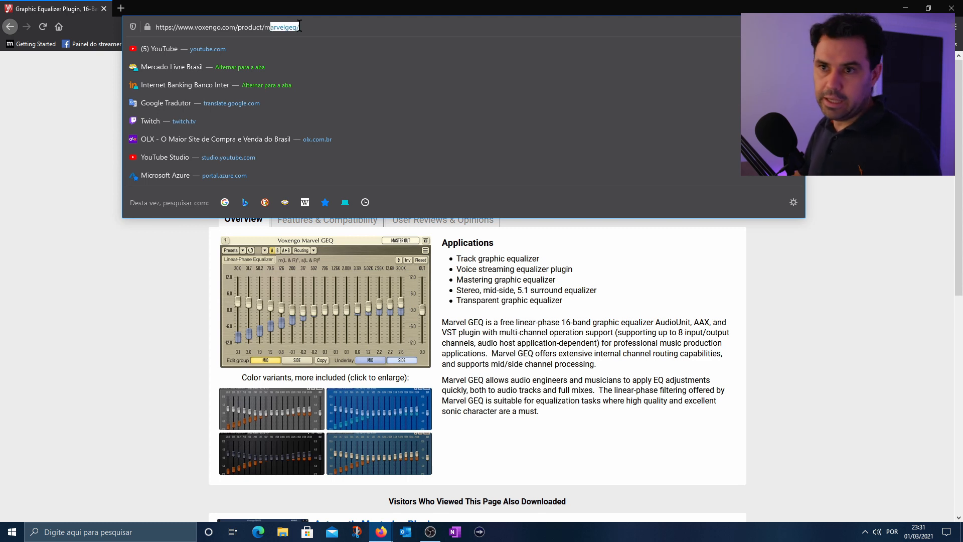
pyautogui.click(617, 26)
pyautogui.click(842, 110)
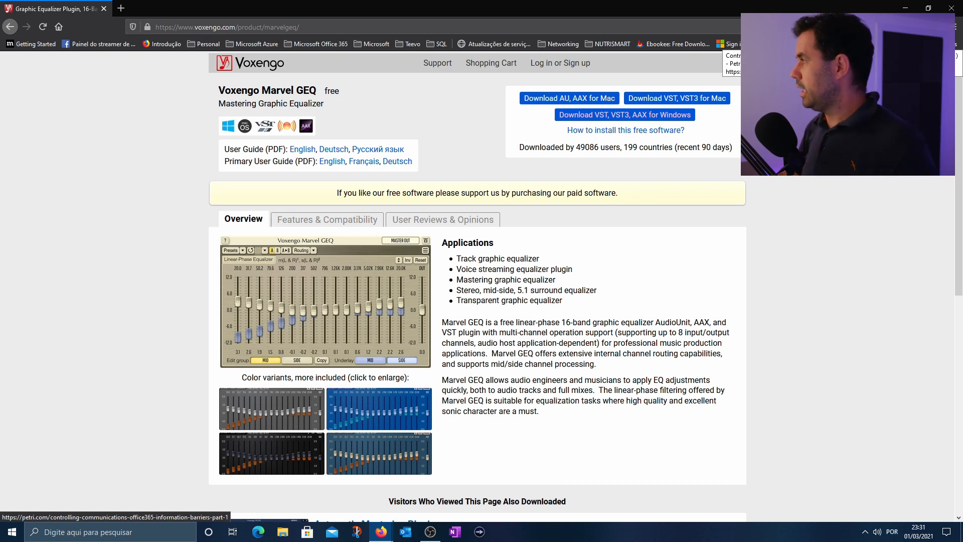
pyautogui.click(951, 8)
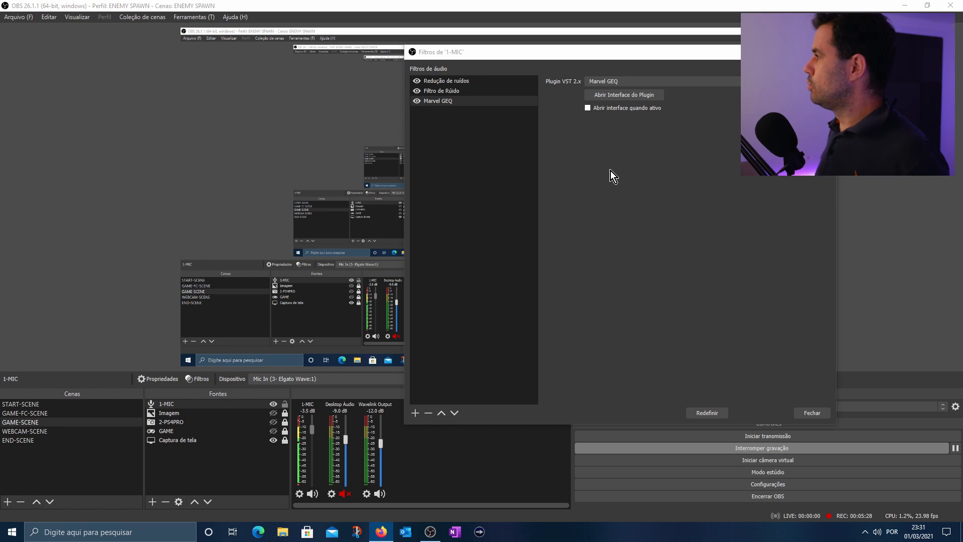
# - Open the Marvel GEQ plugin interface and view the presets in its Session Bank
pyautogui.click(633, 98)
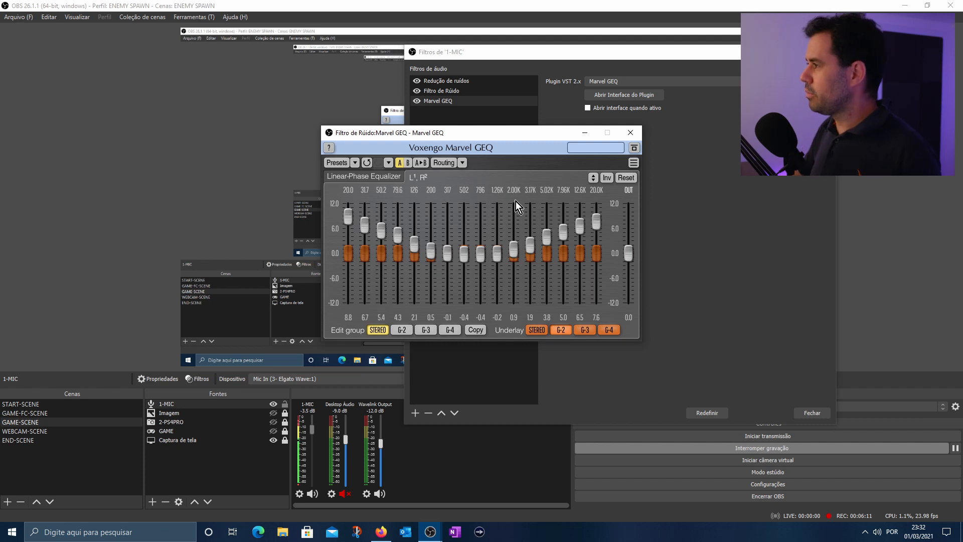
pyautogui.click(355, 163)
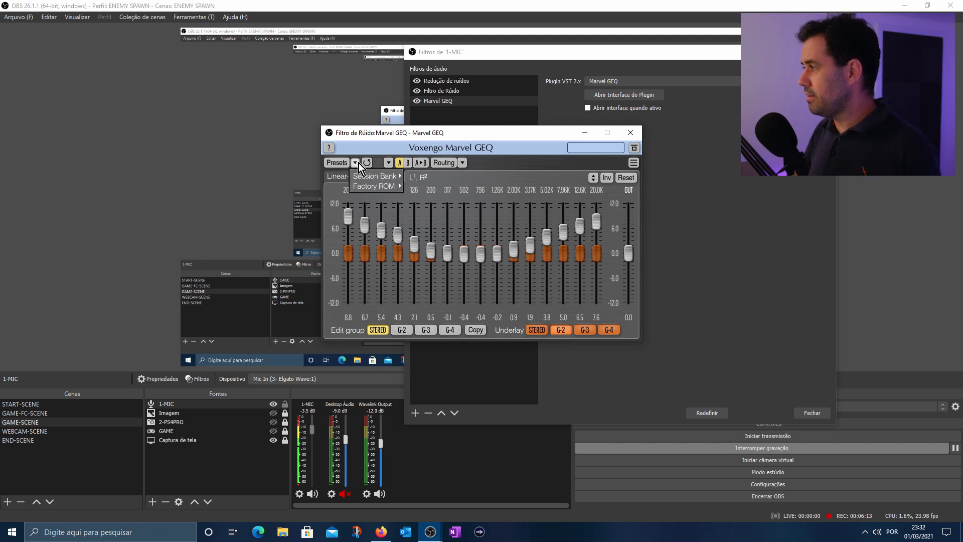
pyautogui.moveTo(371, 176)
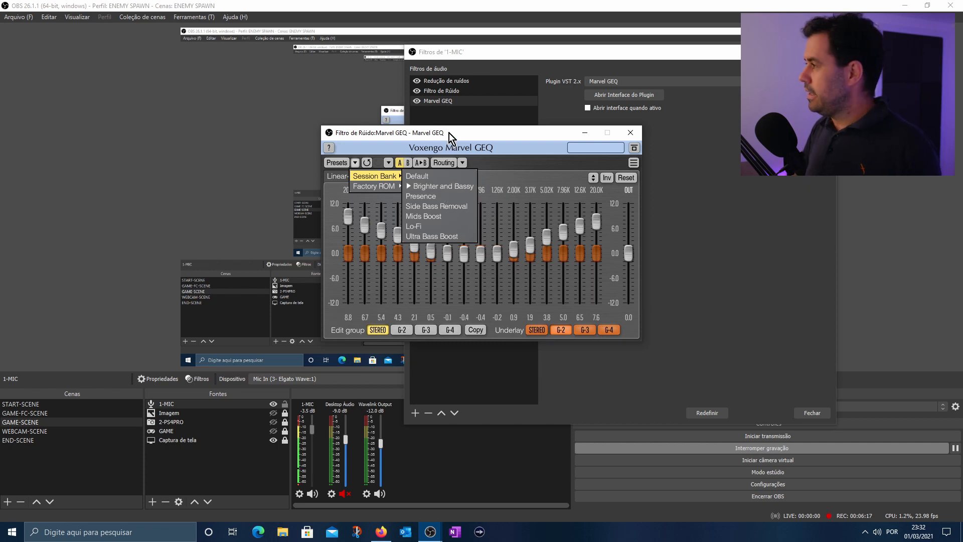
pyautogui.click(500, 164)
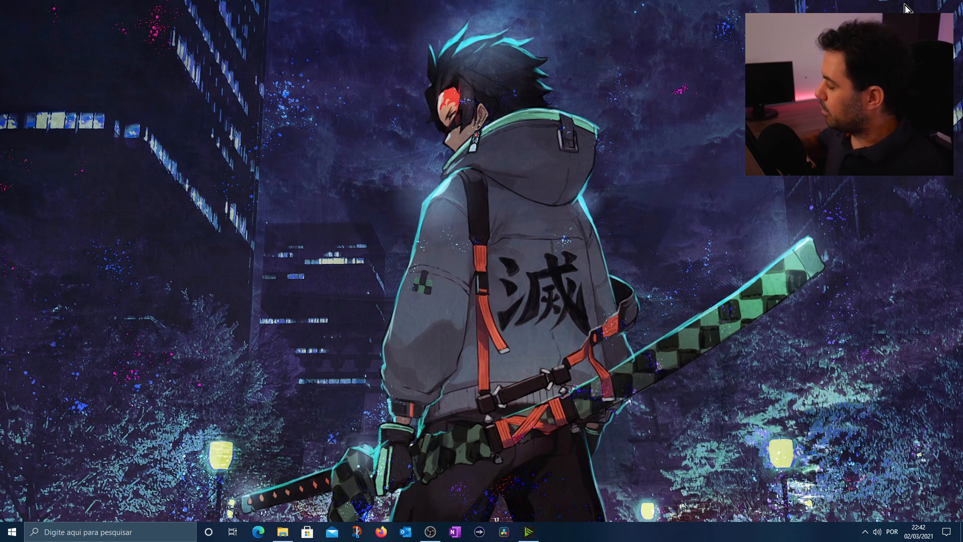
# - Open NVIDIA Broadcast and view the available microphone sources without changing the selection
pyautogui.click(529, 530)
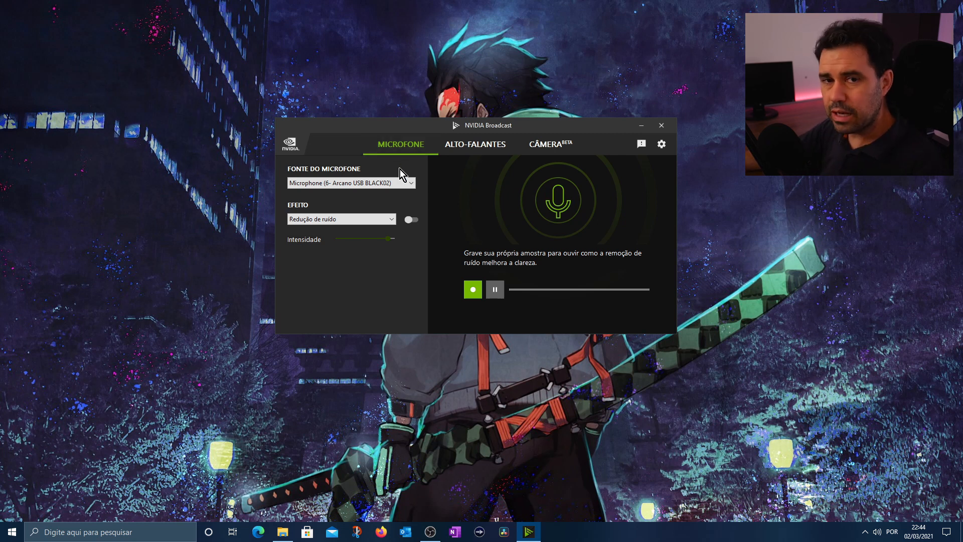
pyautogui.click(331, 182)
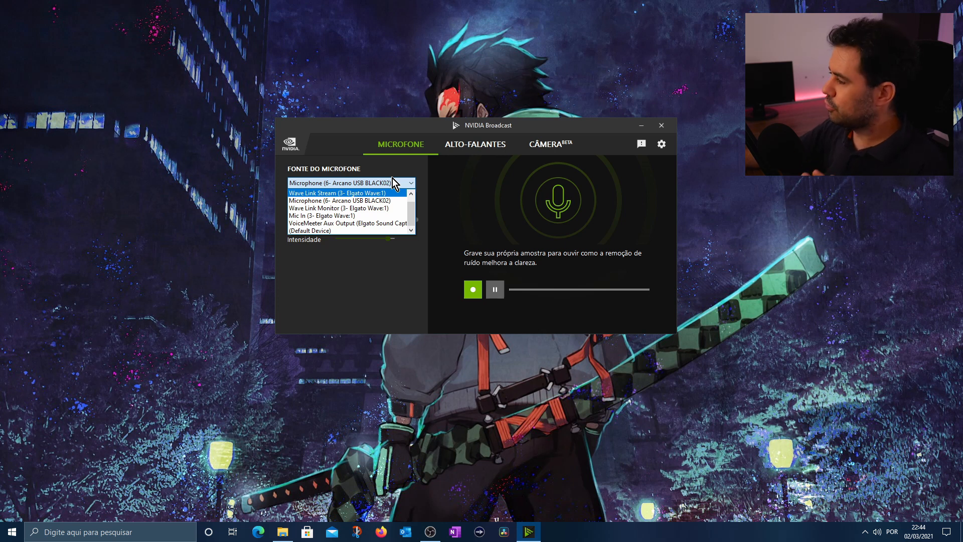
pyautogui.click(471, 127)
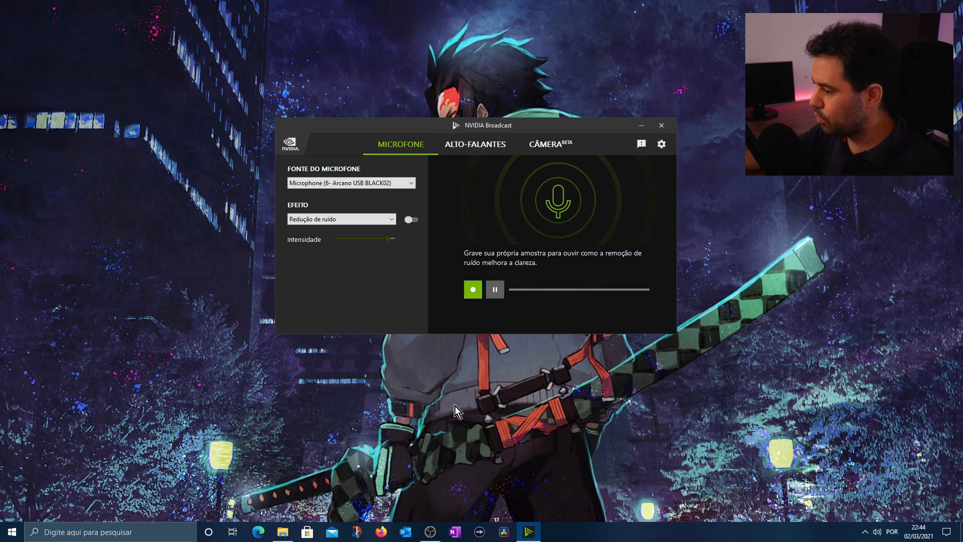
# - Switch to OBS and add an audio input capture source with the default name to GAME-SCENE
pyautogui.click(431, 533)
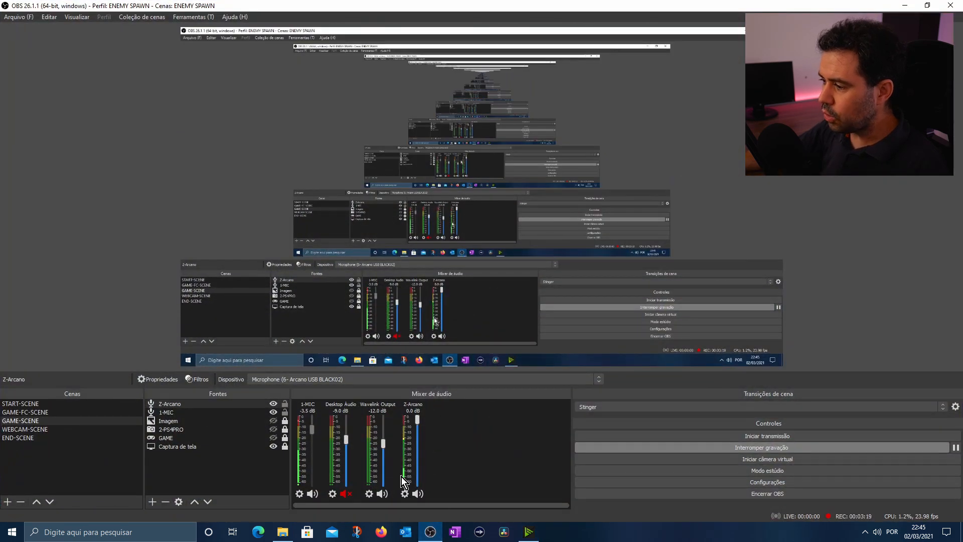
pyautogui.click(404, 493)
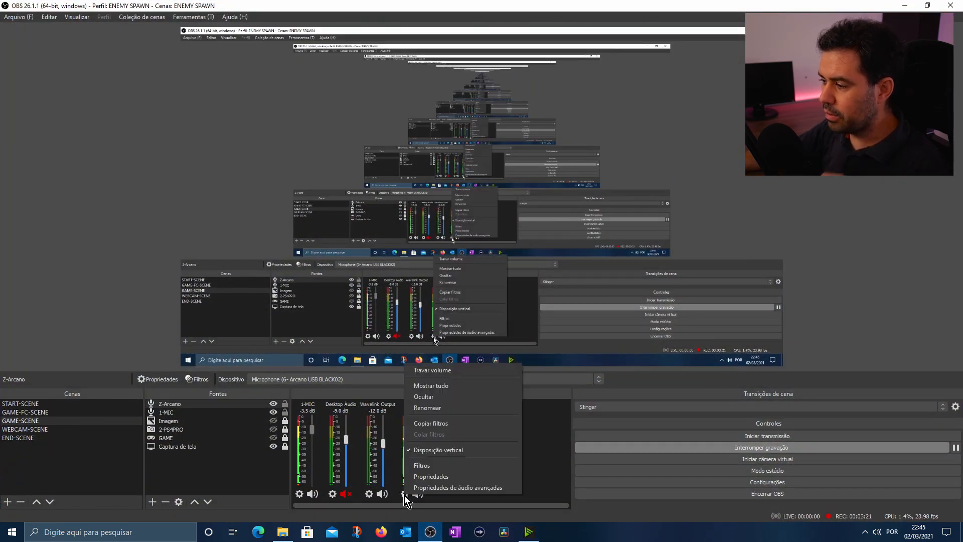
pyautogui.rightClick(549, 470)
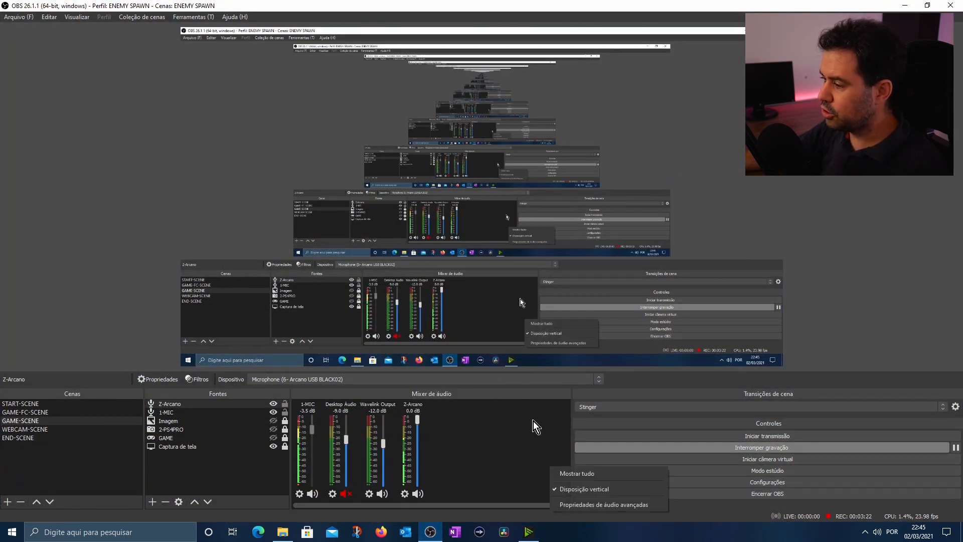
pyautogui.rightClick(191, 470)
pyautogui.moveTo(221, 398)
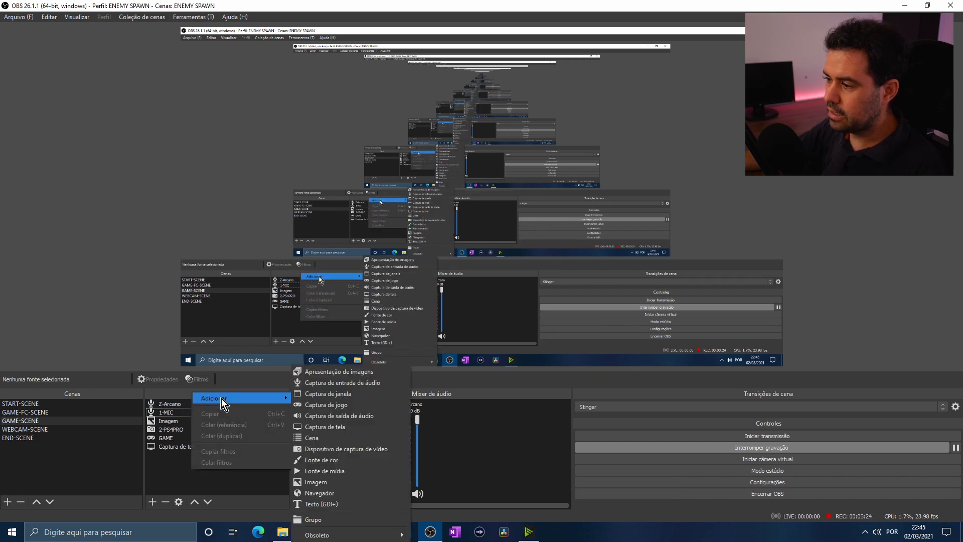
pyautogui.click(351, 382)
pyautogui.press('Return')
# - View the new audio capture source's device options, close its properties and remove the source from the scene
pyautogui.click(368, 63)
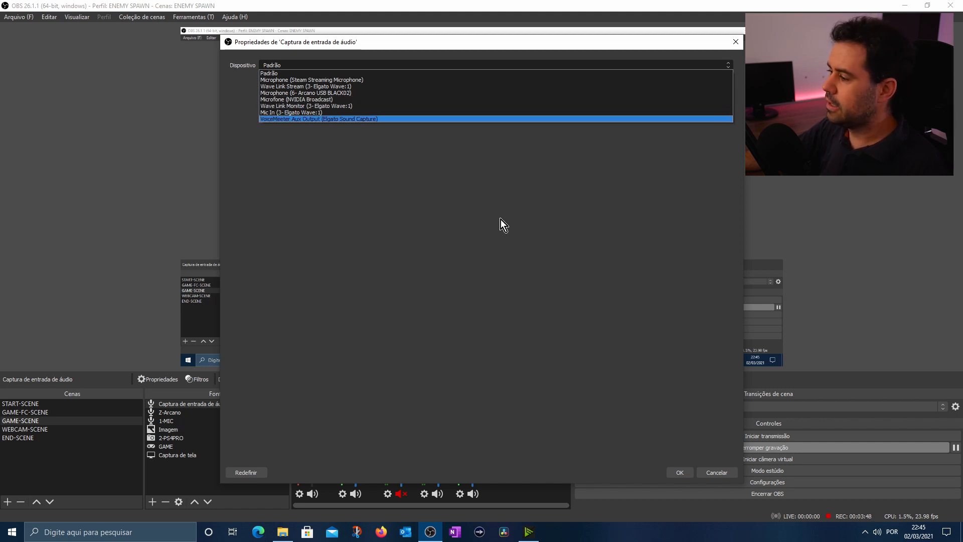
pyautogui.click(727, 468)
pyautogui.click(726, 469)
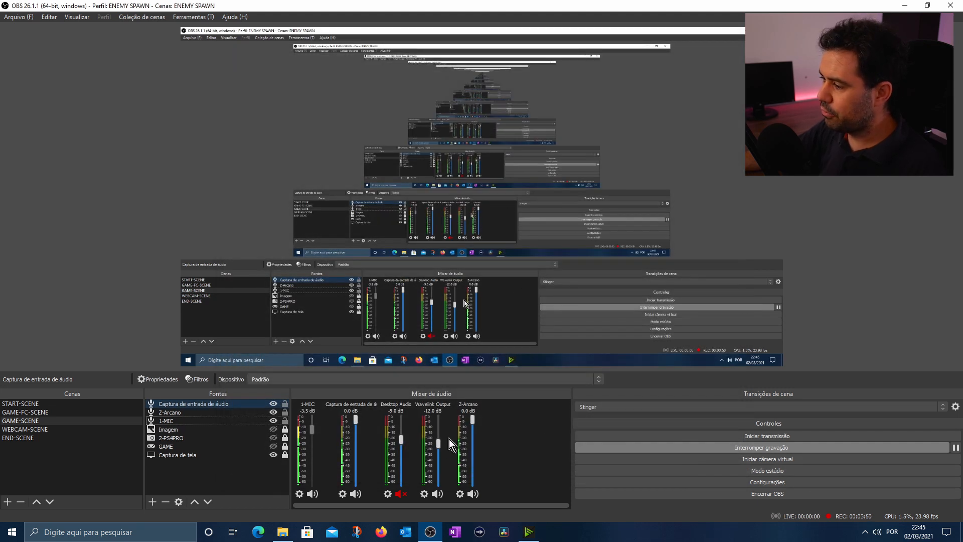
pyautogui.rightClick(347, 402)
pyautogui.rightClick(346, 408)
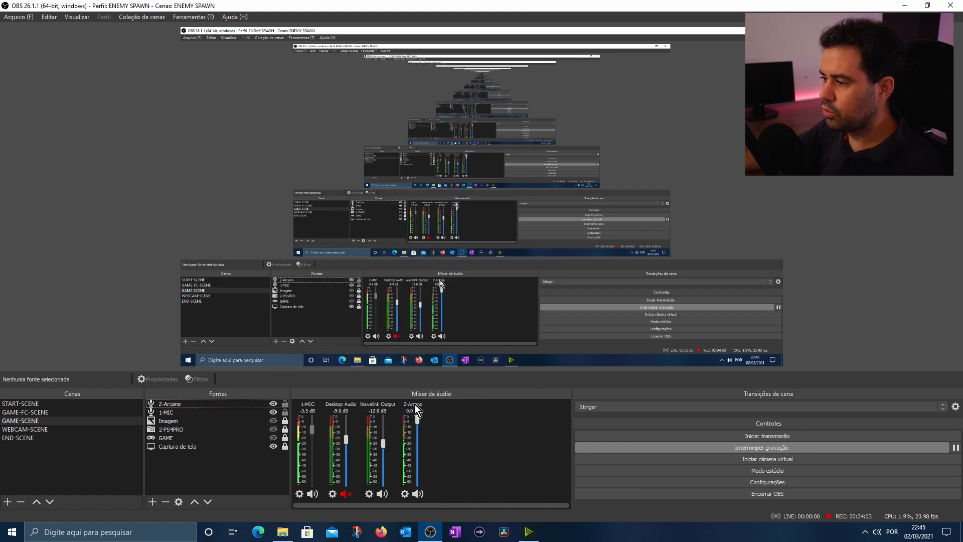
# - Compare the Z-Arcano source's device in its properties with the microphone source selected in NVIDIA Broadcast
pyautogui.rightClick(415, 404)
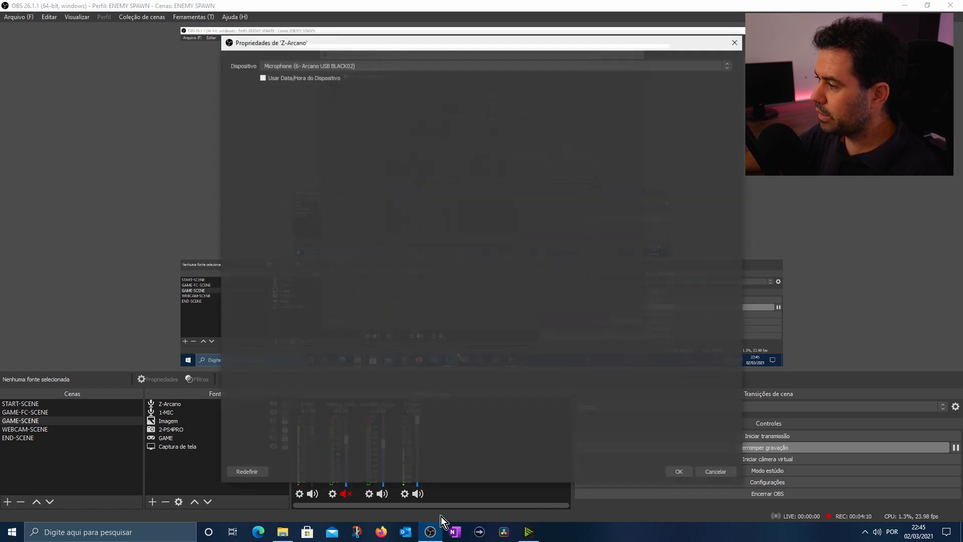
pyautogui.click(441, 517)
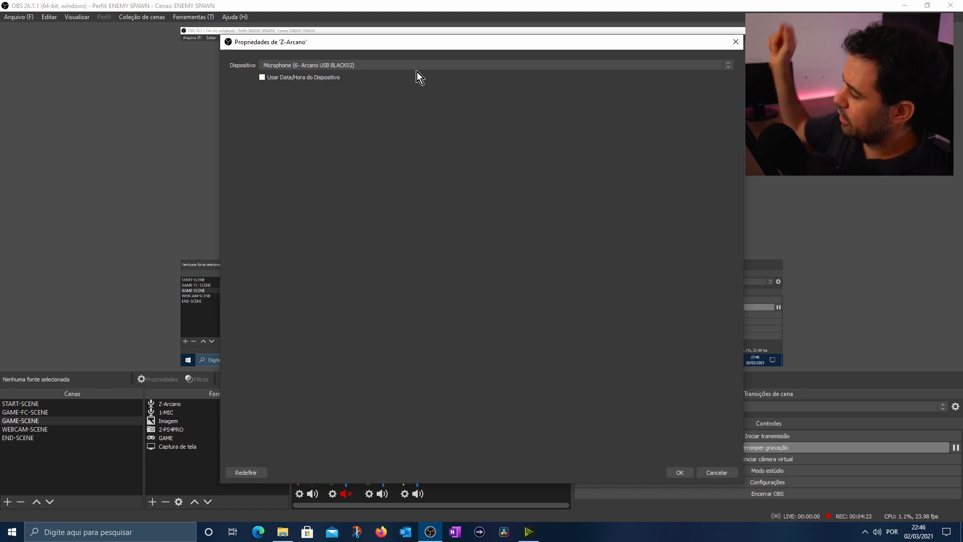
pyautogui.moveTo(379, 43); pyautogui.dragTo(664, 28)
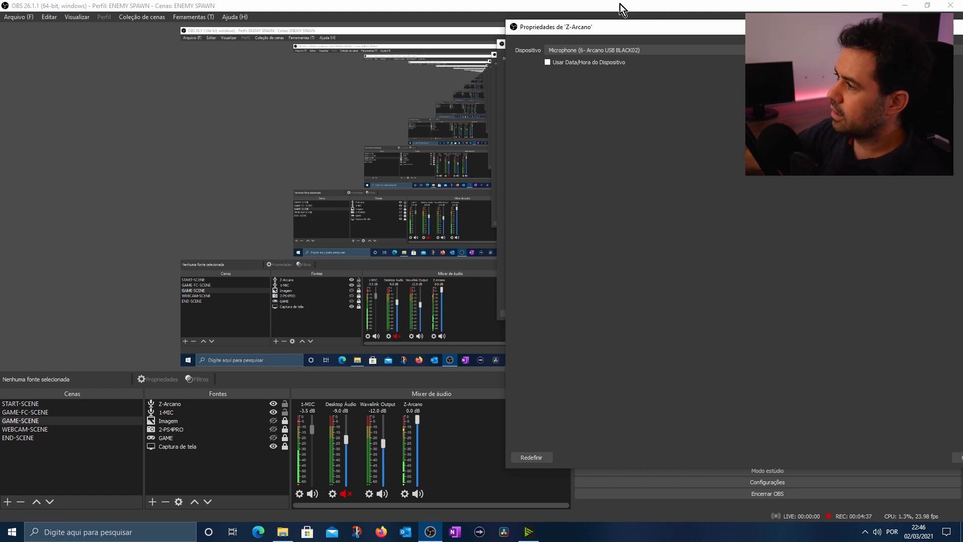
pyautogui.moveTo(551, 34); pyautogui.dragTo(452, 33)
pyautogui.click(528, 532)
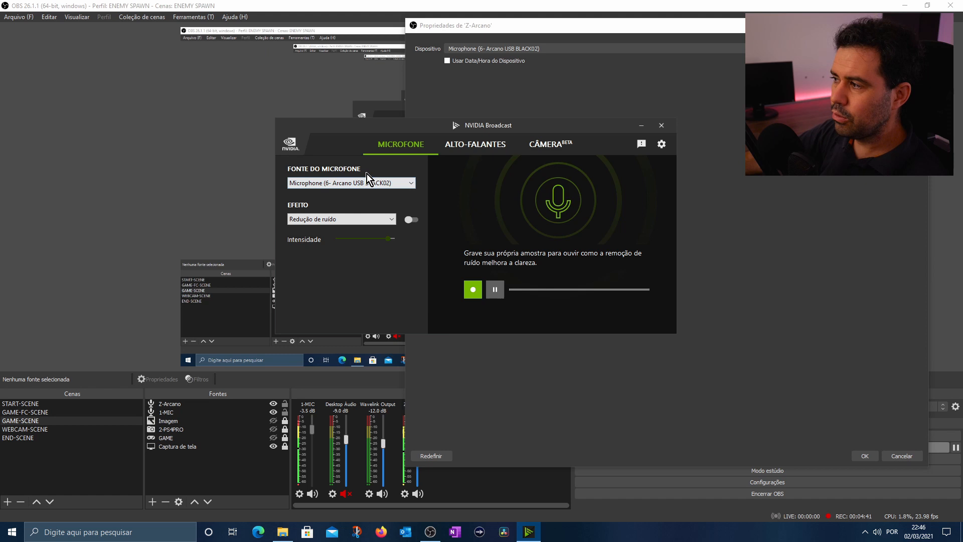
pyautogui.click(658, 90)
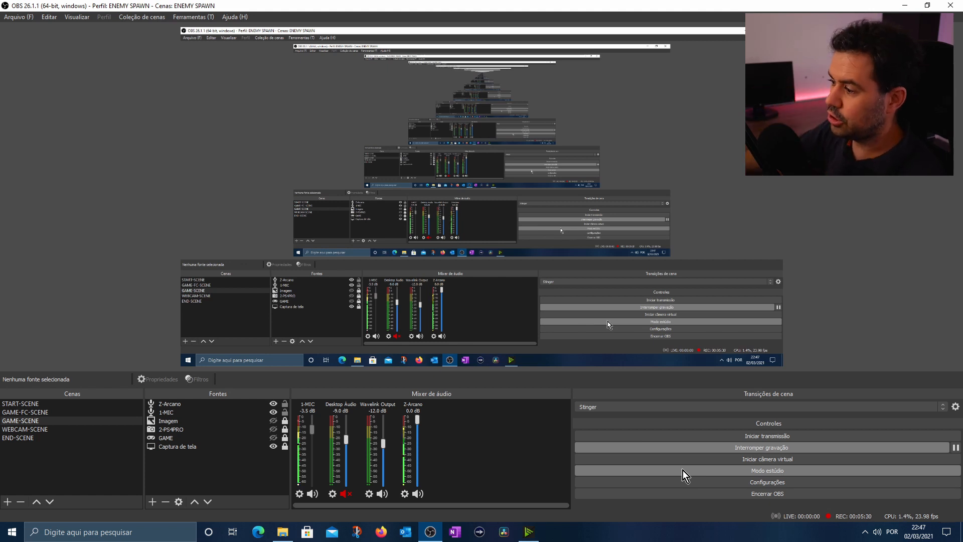
# - Set the Z-Arcano source's device to Microfone (NVIDIA Broadcast) in its properties
pyautogui.rightClick(410, 406)
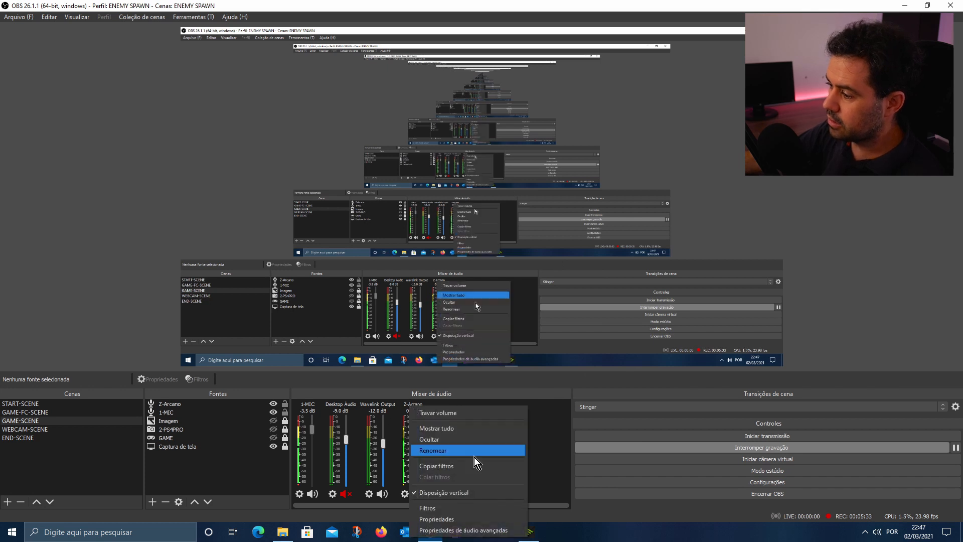
pyautogui.click(471, 520)
pyautogui.click(285, 65)
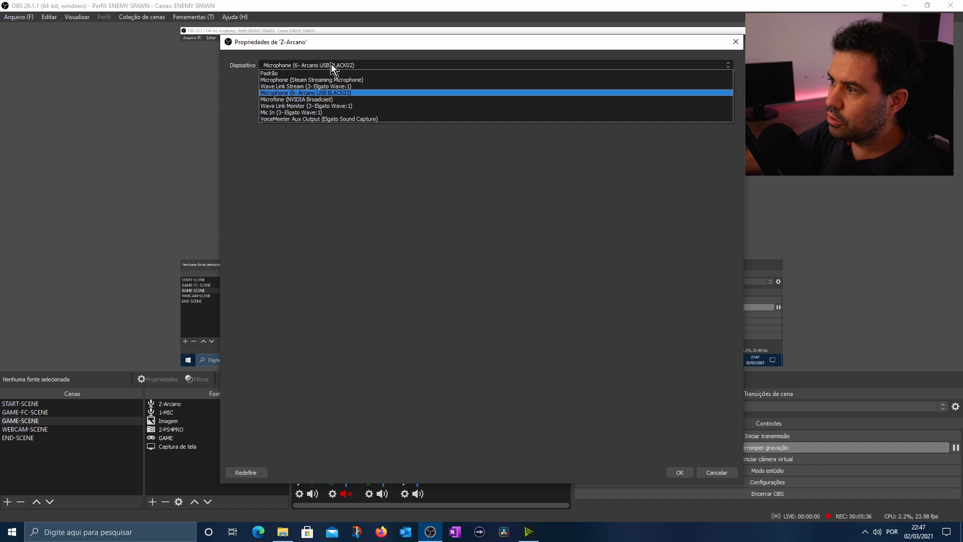
pyautogui.click(344, 100)
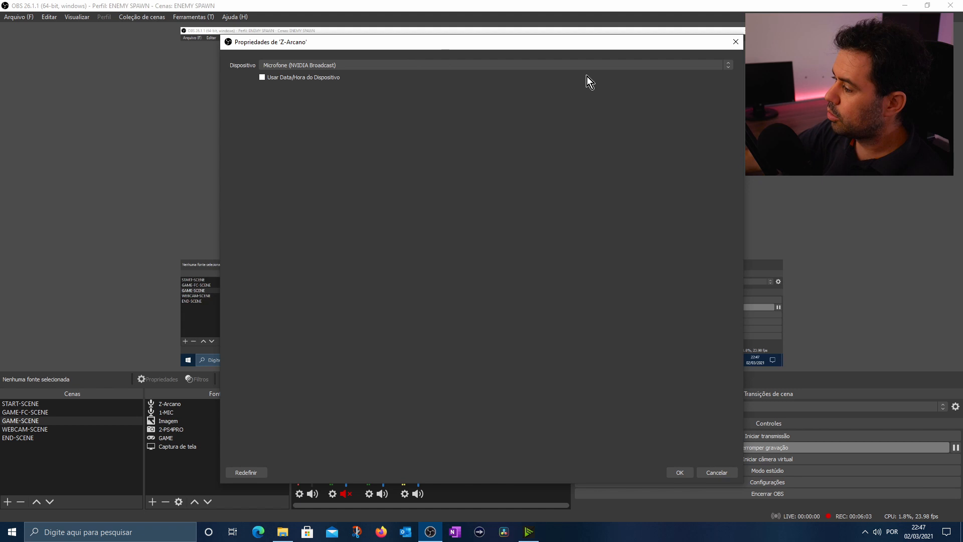
pyautogui.click(678, 472)
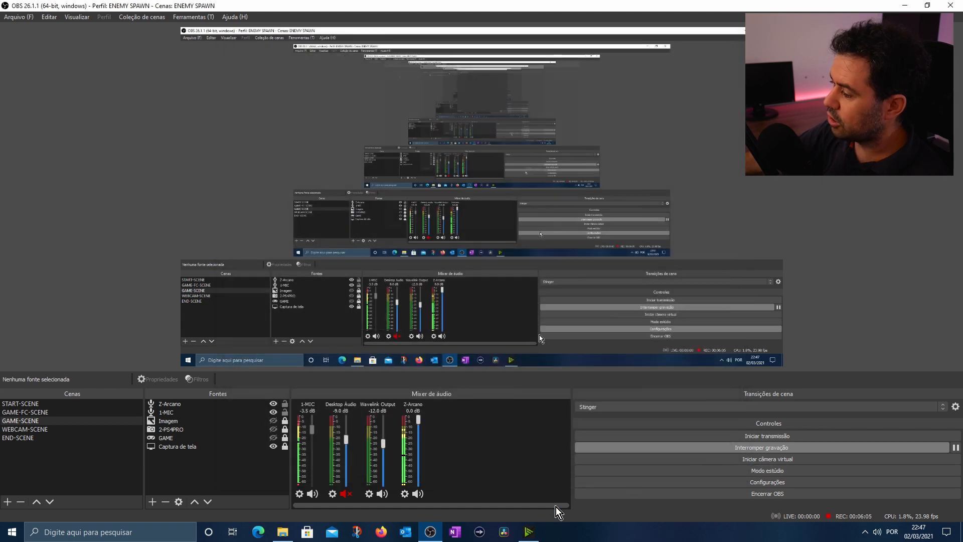
# - Switch to NVIDIA Broadcast and enable the Redução de ruído effect for the microphone
pyautogui.click(529, 532)
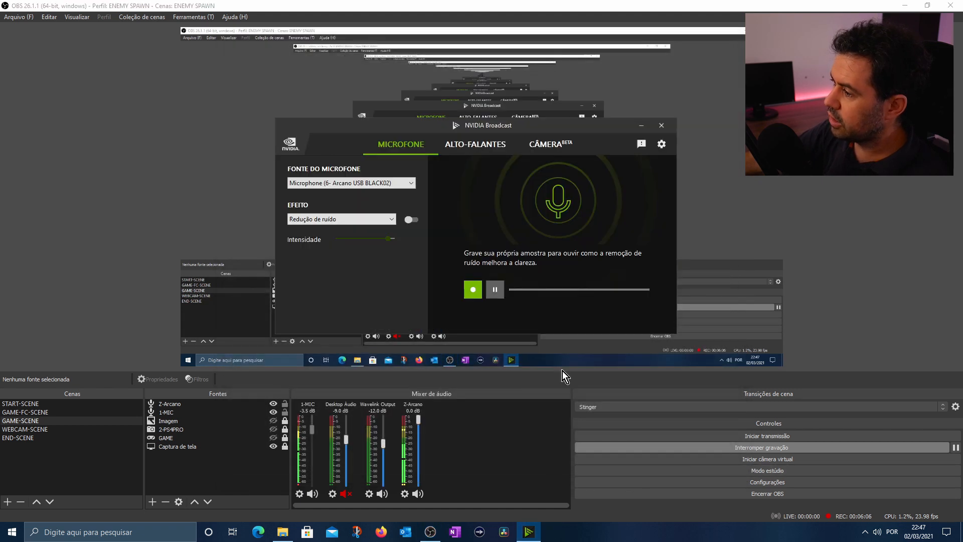
pyautogui.click(412, 219)
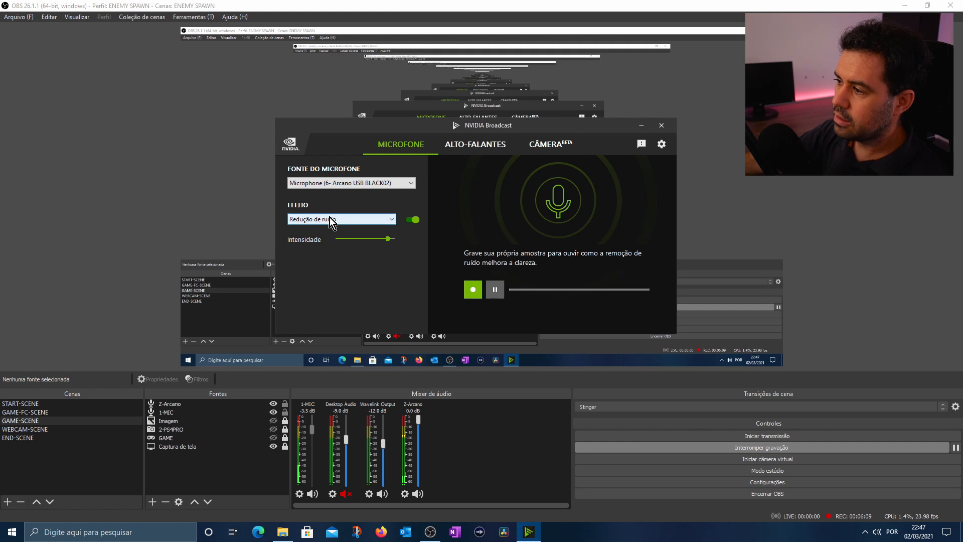